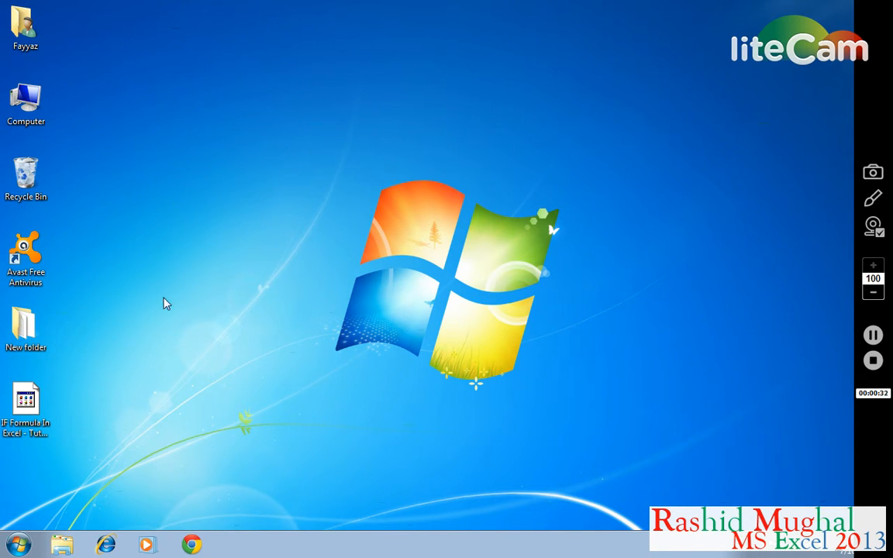
Step: Open the IF Formula In Excel tutorial workbook from the desktop
double_click(27, 415)
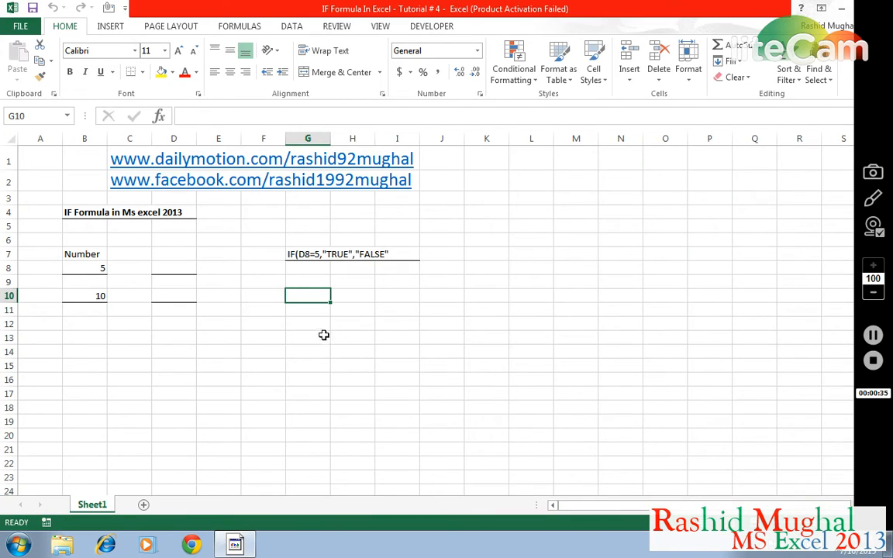
click(588, 403)
click(337, 297)
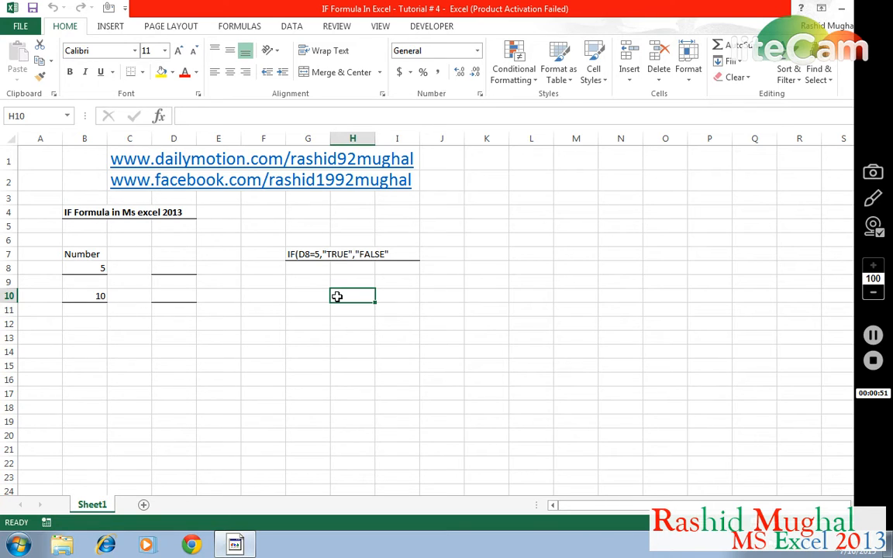
Step: Examine each part of the sample IF formula text in cell G7: the condition, the true value and the false value
key(Left)
key(Left)
key(Up)
key(Up)
key(Right)
key(Up)
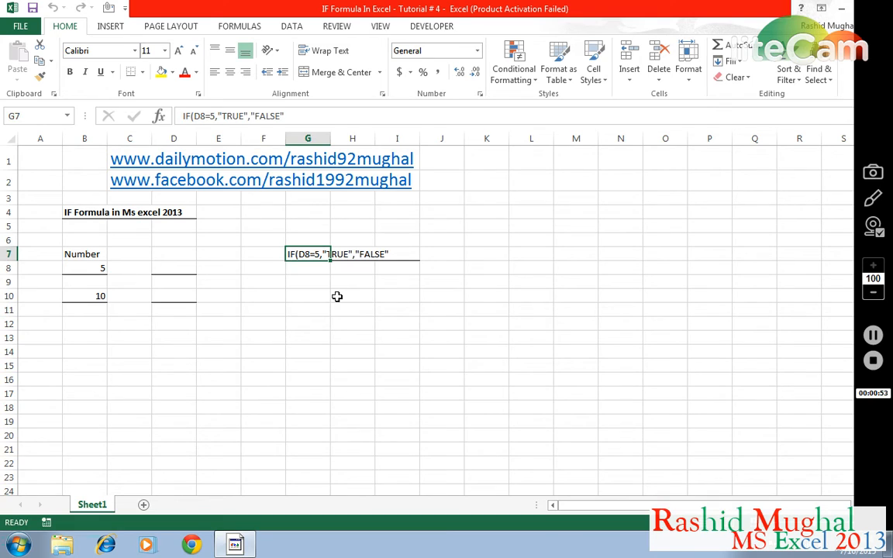
key(F2)
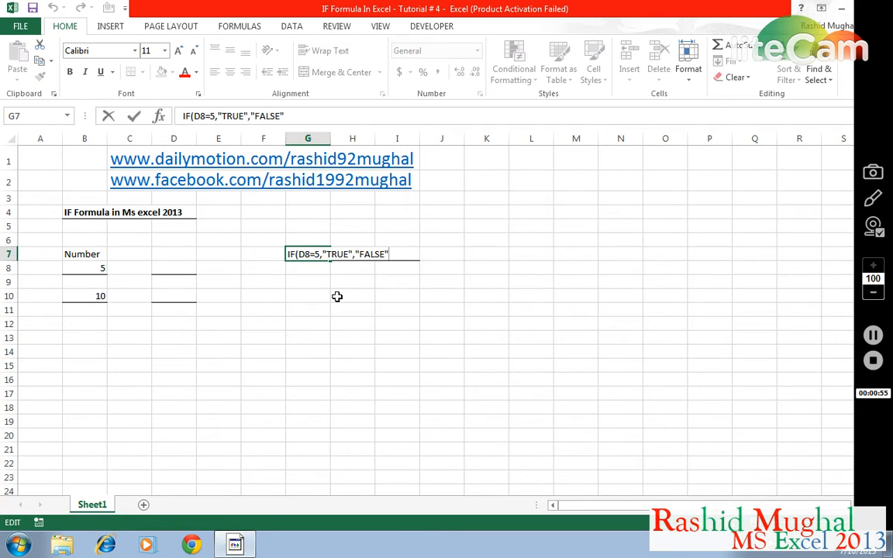
key(Left)
key(Left)
key(Left)
key(Left)
key(Left)
key(Left)
key(Left)
key(Left)
key(Left)
key(Left)
key(Left)
key(Left)
key(Left)
key(Left)
key(Left)
key(Left)
key(Left)
key(Left)
key(Left)
key(Left)
key(Right)
key(Right)
key(shift+Right)
key(shift+Right)
key(shift+Right)
key(Right)
key(Right)
key(Right)
key(Right)
key(Left)
key(Left)
key(Left)
key(shift+Right)
key(shift+Right)
key(shift+Right)
key(shift+Right)
key(Right)
key(Right)
key(Right)
key(shift+Right)
key(shift+Right)
key(shift+Right)
key(shift+Right)
key(shift+Right)
key(Right)
key(Left)
key(Left)
key(Left)
key(Left)
key(Left)
key(Left)
key(Left)
key(Left)
key(Left)
key(Left)
key(Left)
key(Left)
key(shift+Right)
key(shift+Right)
key(shift+Right)
key(shift+Right)
key(Right)
key(Right)
key(Right)
key(Right)
key(shift+Right)
key(shift+Right)
key(shift+Right)
key(shift+Right)
key(shift+Right)
key(Left)
key(Left)
key(Left)
key(Left)
key(Left)
key(Left)
key(Left)
key(Left)
key(Left)
key(Left)
key(Left)
key(Left)
key(Left)
key(Left)
key(Left)
key(Left)
key(Left)
key(Left)
key(Right)
key(Right)
key(Right)
key(Right)
key(Right)
key(Right)
key(Right)
key(Right)
key(Right)
key(Right)
key(Left)
key(Left)
key(Right)
key(Right)
key(Right)
key(Right)
key(Right)
key(Right)
key(Right)
key(Right)
key(Return)
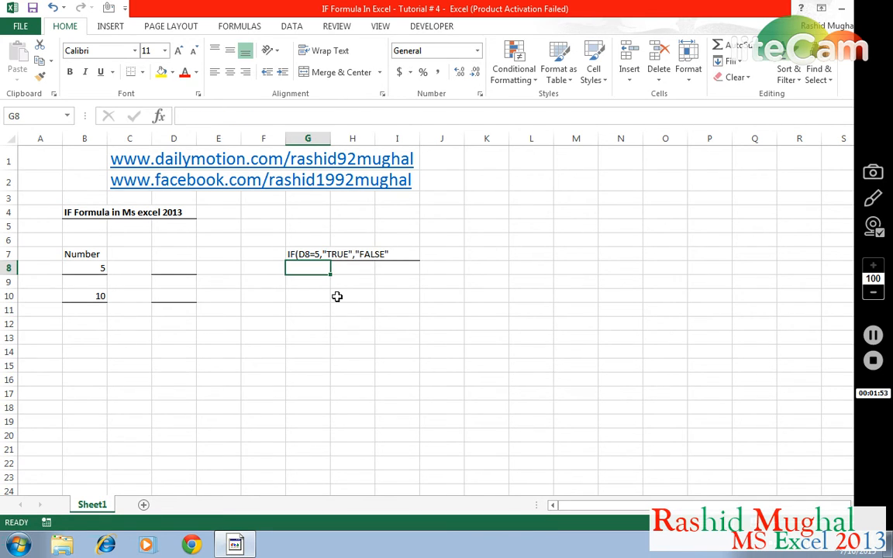
Step: Compare the empty result cell D8 with the sample IF formula text in G7
key(Left)
key(Left)
key(Left)
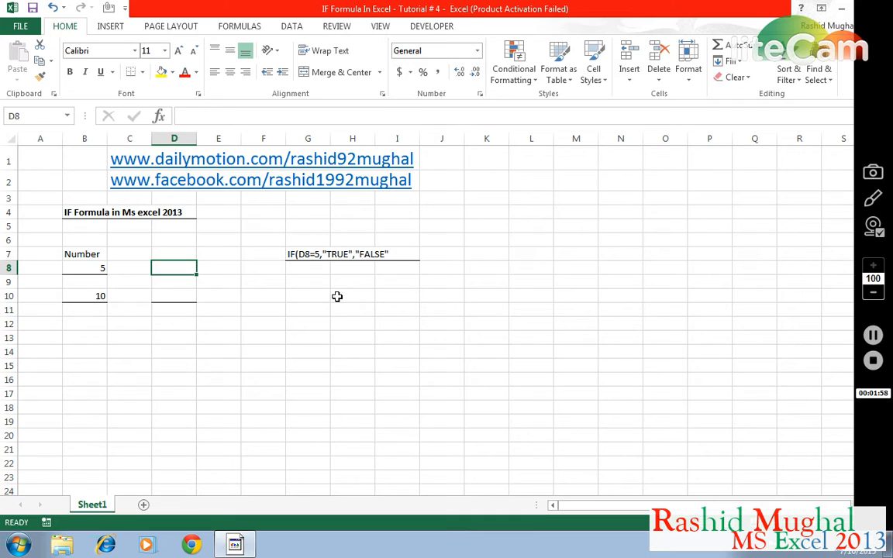
key(Right)
key(Right)
key(Up)
key(Right)
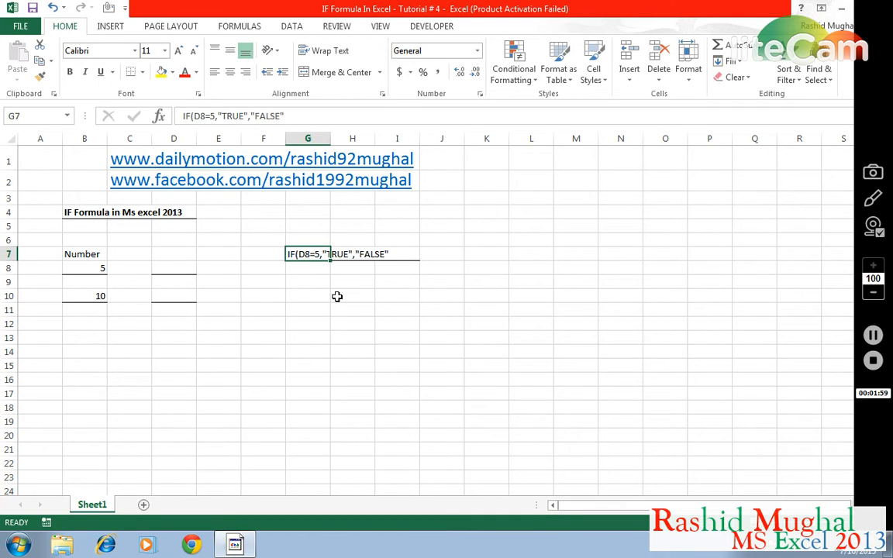
key(shift+Right)
key(shift+Right)
key(Left)
Step: Start an IF formula in cell D8 with the logical test B8=5
key(Down)
key(Left)
key(Left)
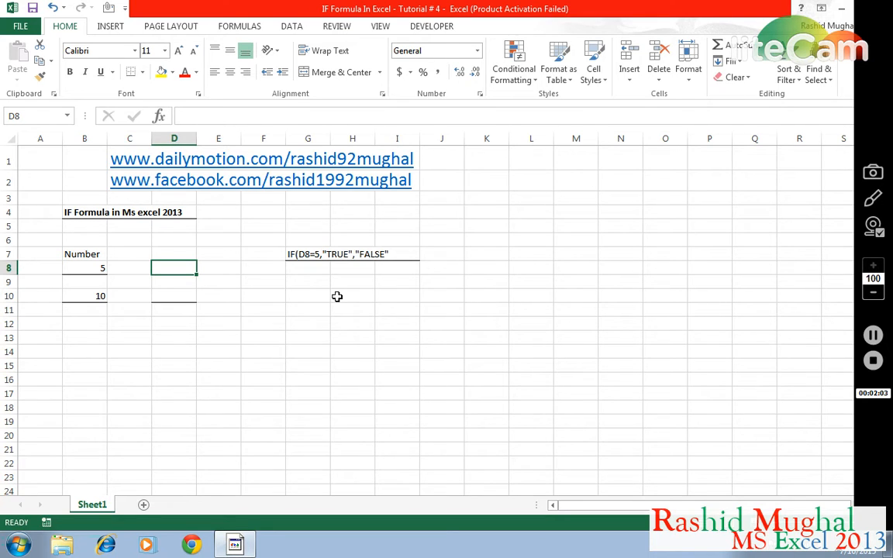
text(=)
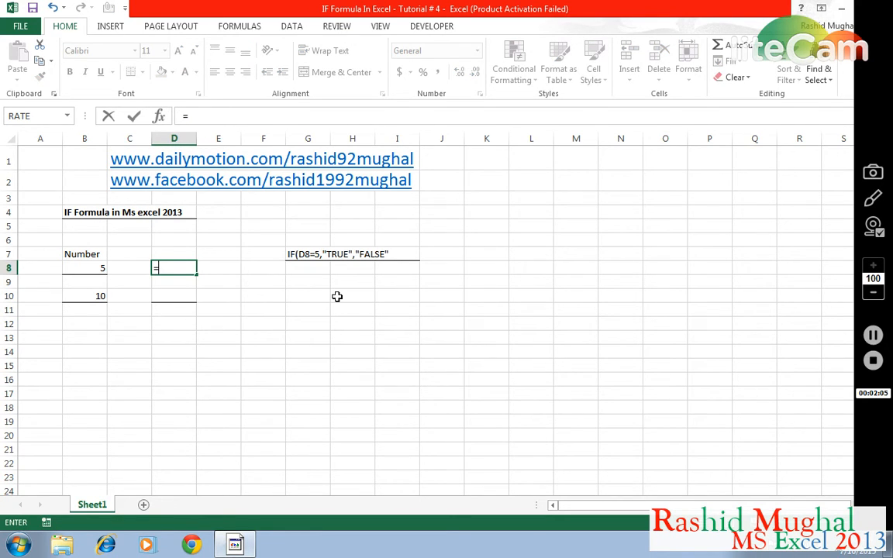
text(if)
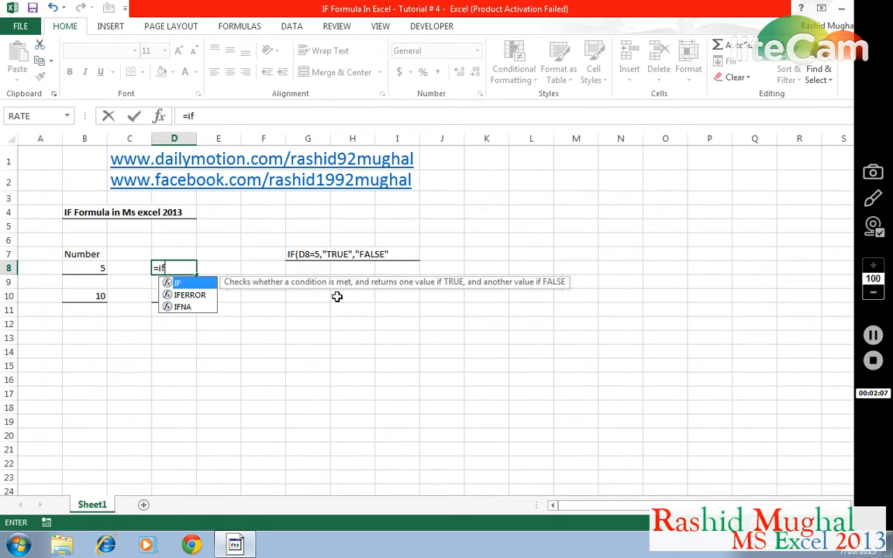
double_click(183, 284)
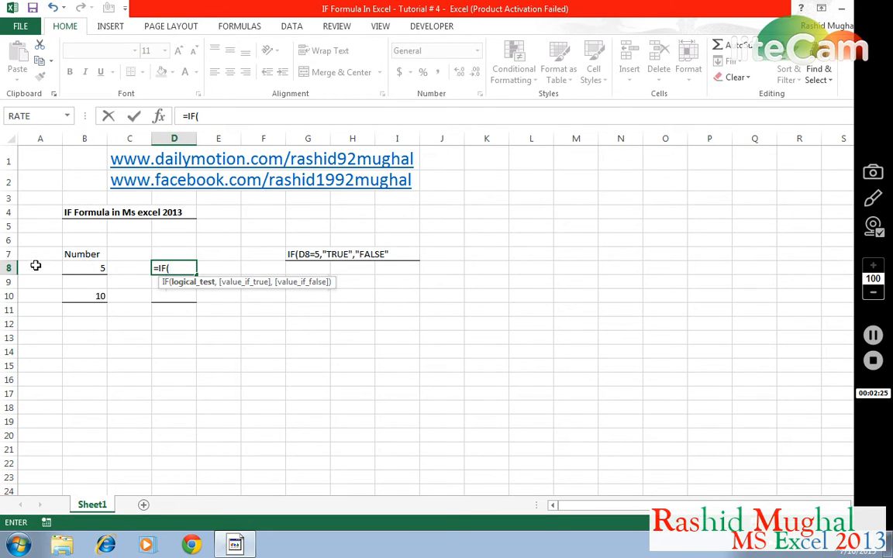
click(83, 269)
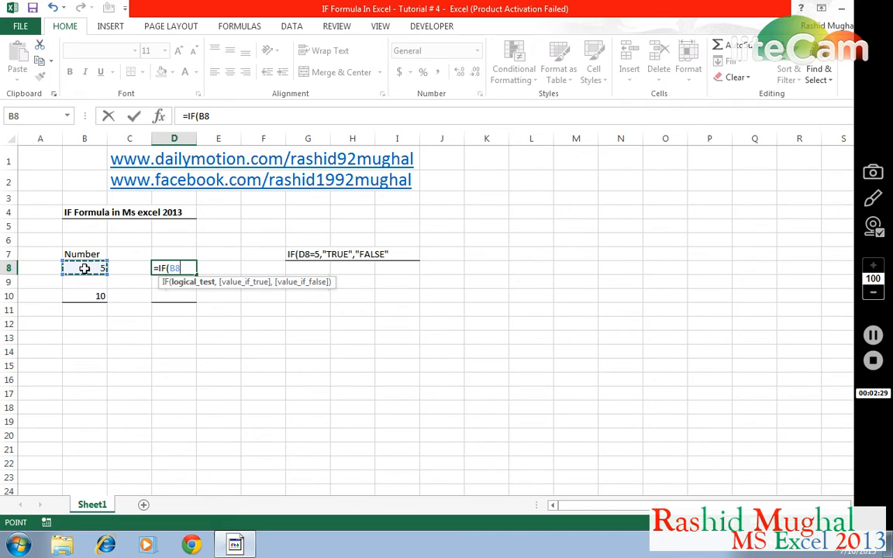
text(=)
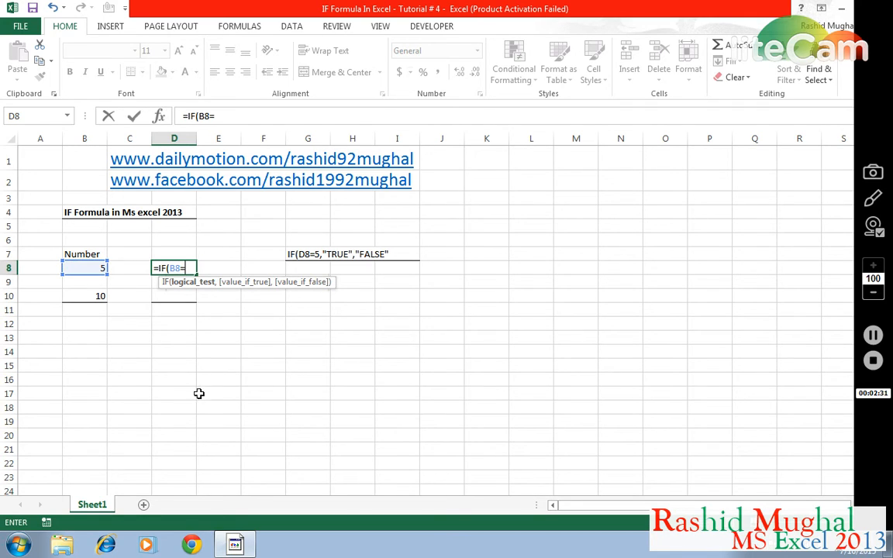
text(5,)
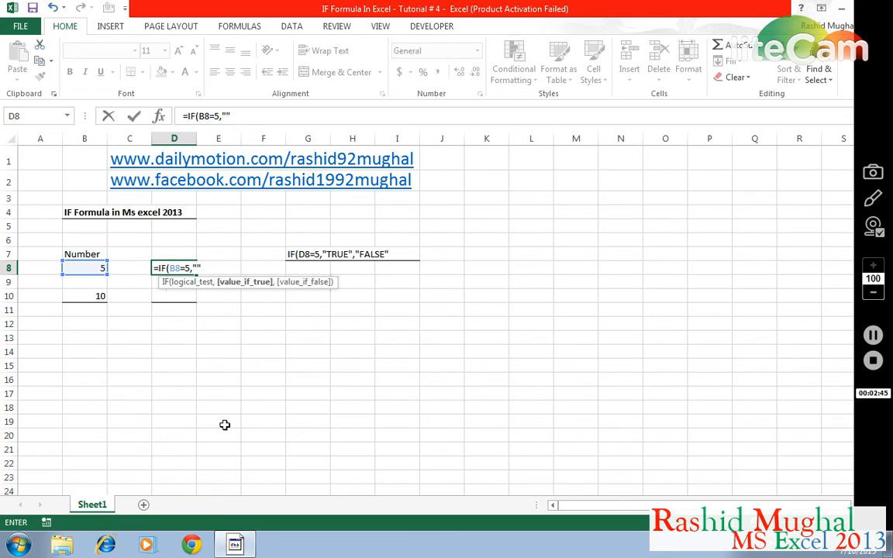
Step: Enter "Five" as the value-if-true argument of the IF formula in D8
key(F2)
text(fi)
key(BackSpace)
key(BackSpace)
text(Five)
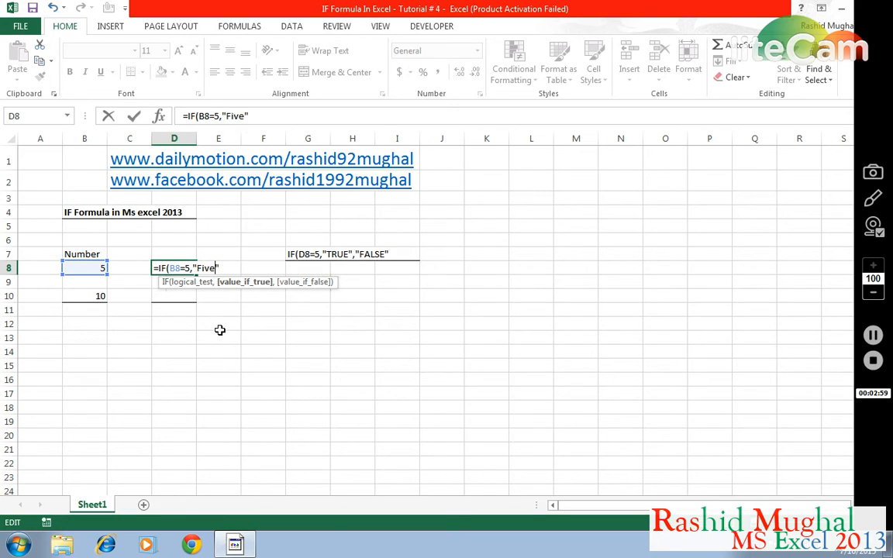
key(Right)
text(,)
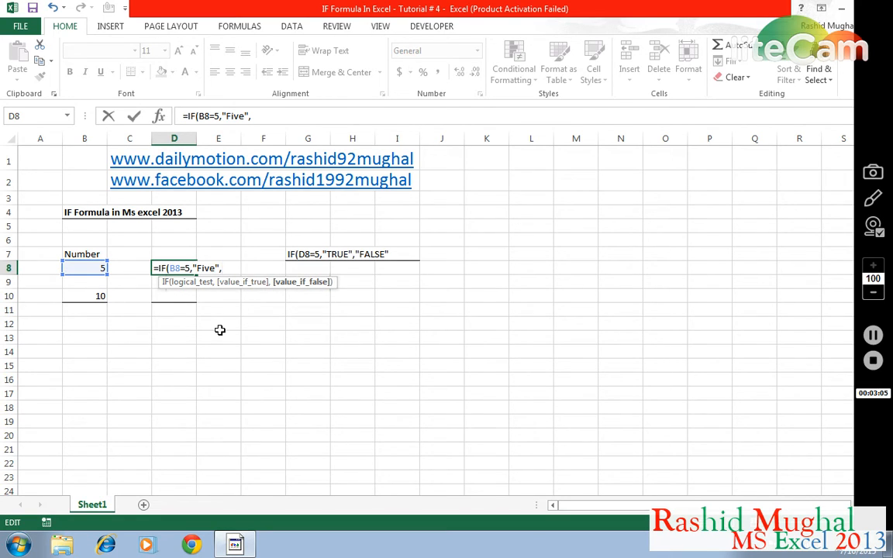
Step: Complete the IF formula in D8 with "That's not true" as the value-if-false argument
text("")
key(shift+Tab)
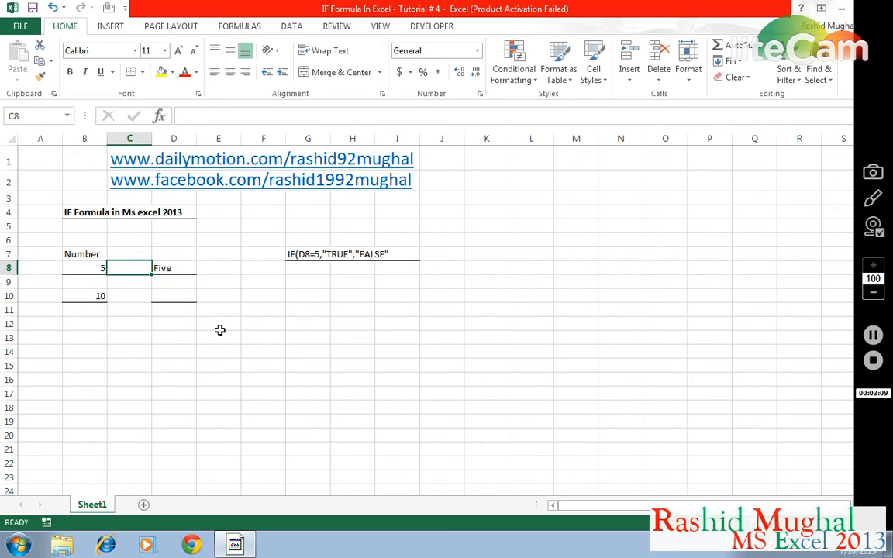
key(Right)
key(F2)
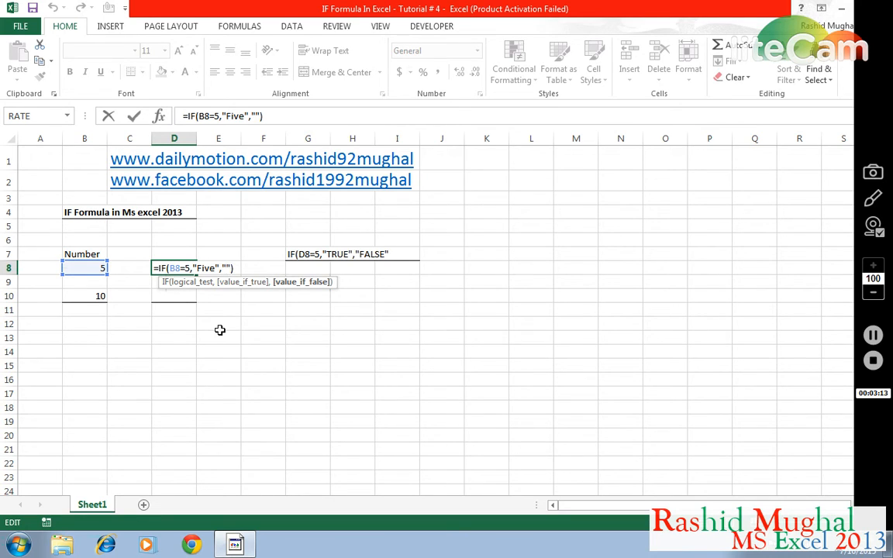
key(Left)
key(Left)
text(That's no t)
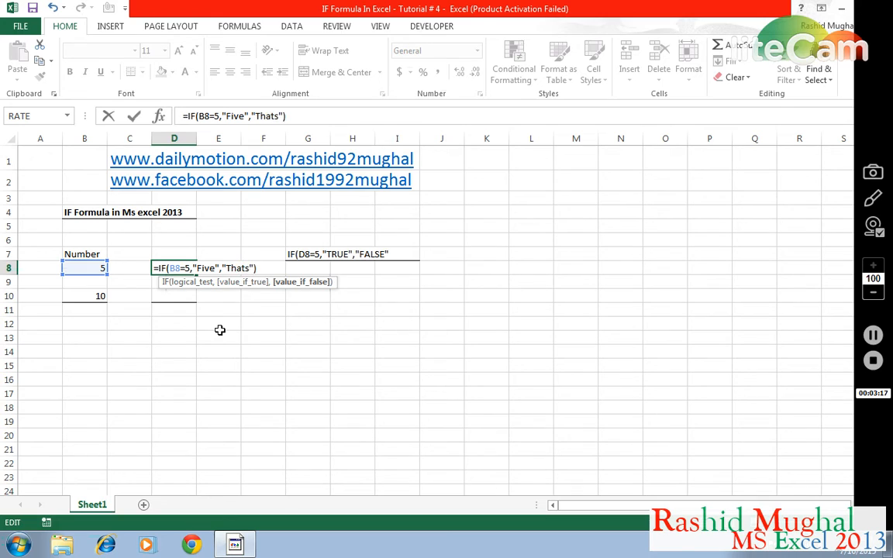
key(BackSpace)
key(BackSpace)
text(t t)
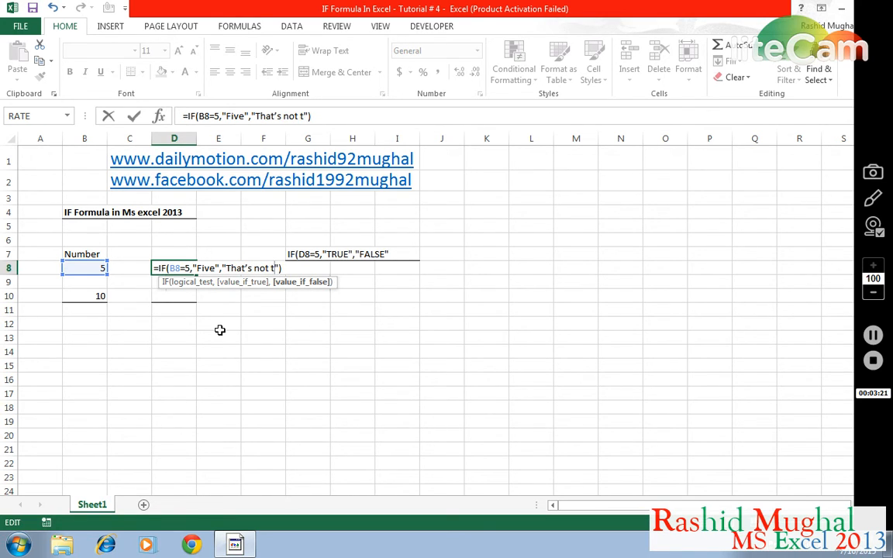
text(rue)
key(Return)
key(Up)
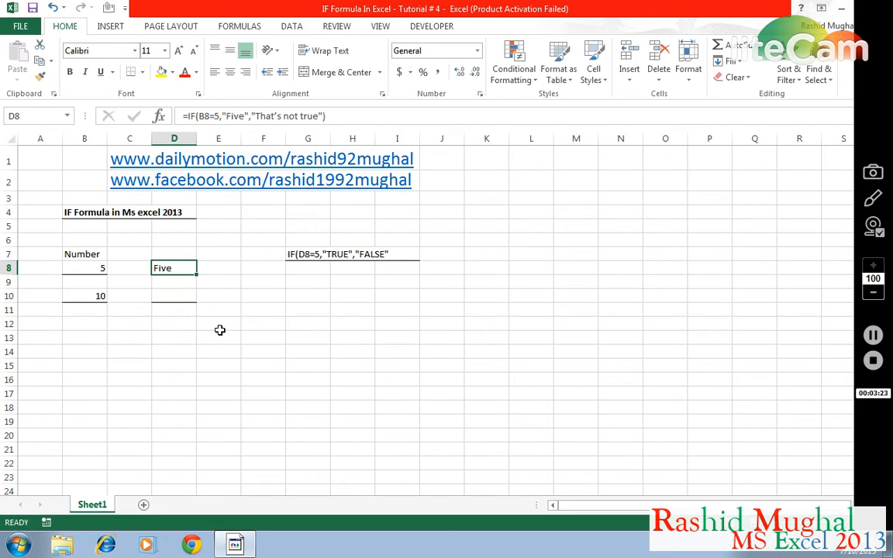
key(F2)
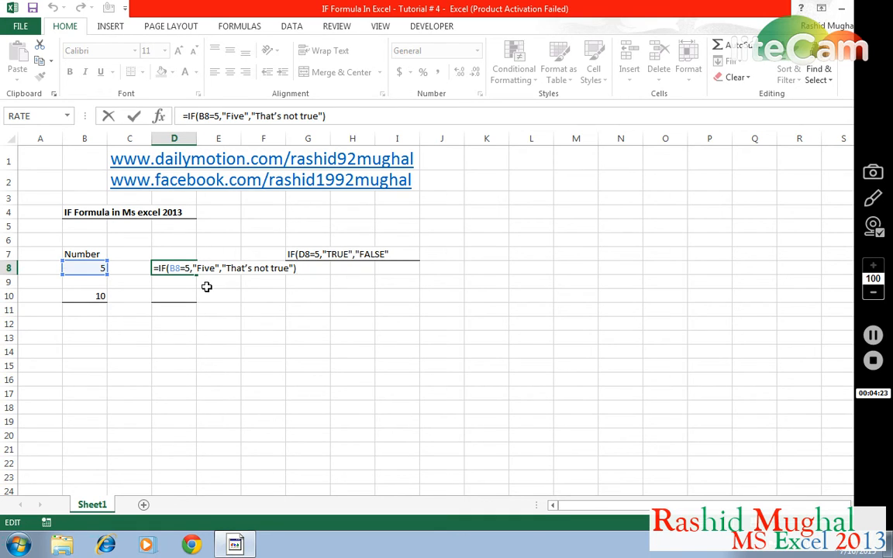
key(Return)
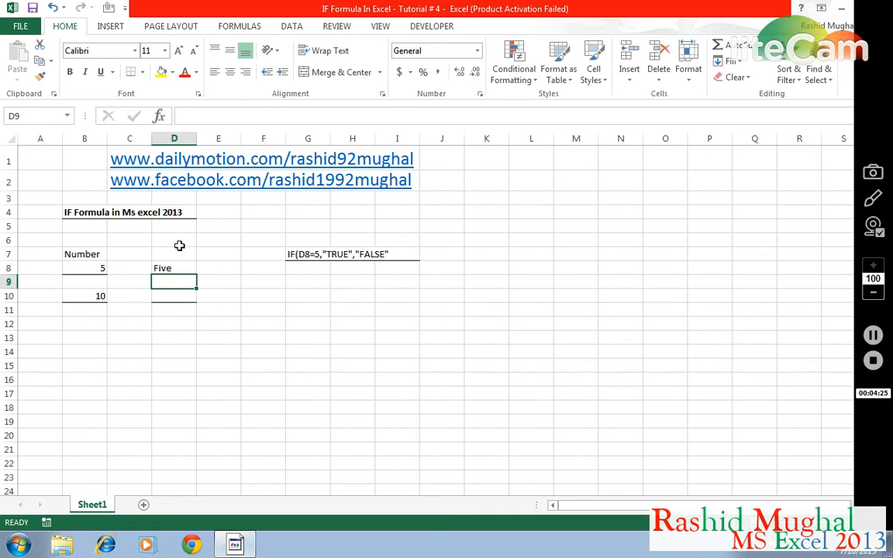
Step: Change the number in cell B8 to 10 to test the false result of the IF formula
click(101, 268)
text(10)
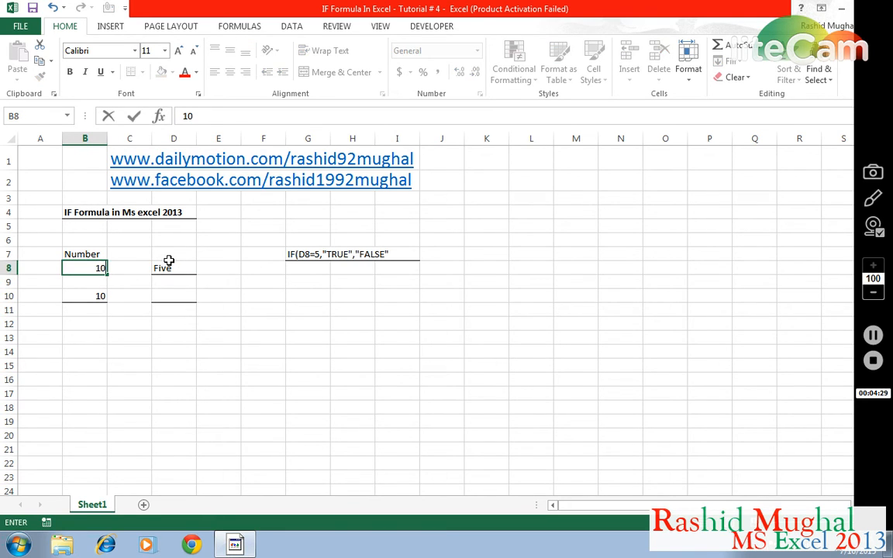
key(Return)
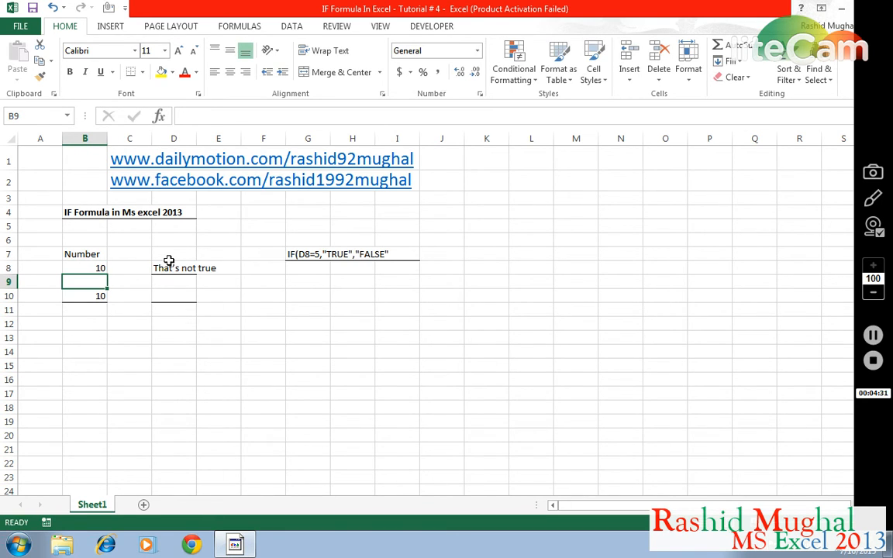
Step: Examine the logical test and the two result arguments of the IF formula in D8
click(169, 265)
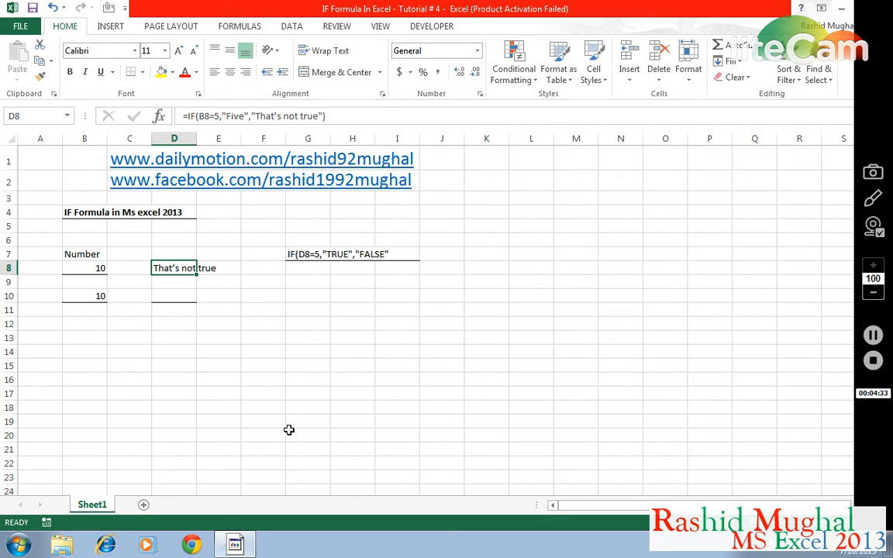
key(F2)
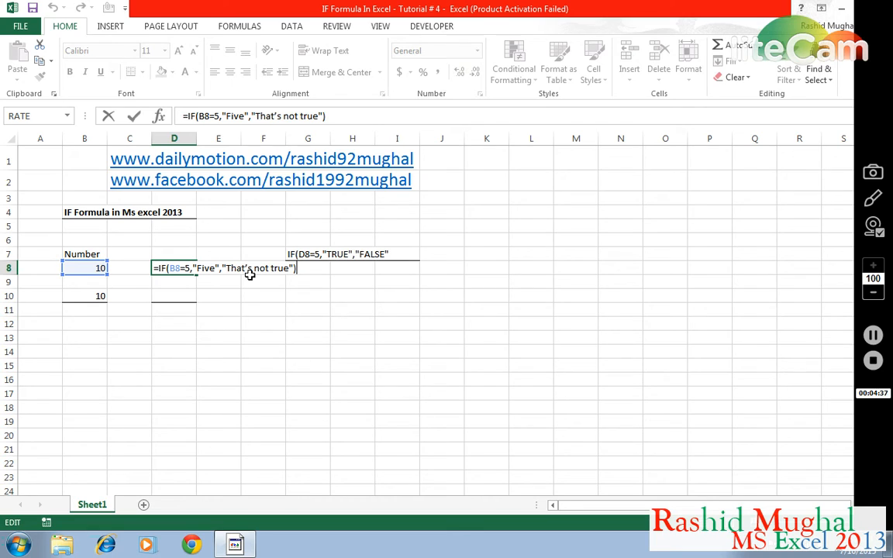
click(169, 267)
drag(169, 267, 186, 269)
key(Return)
key(Up)
key(Up)
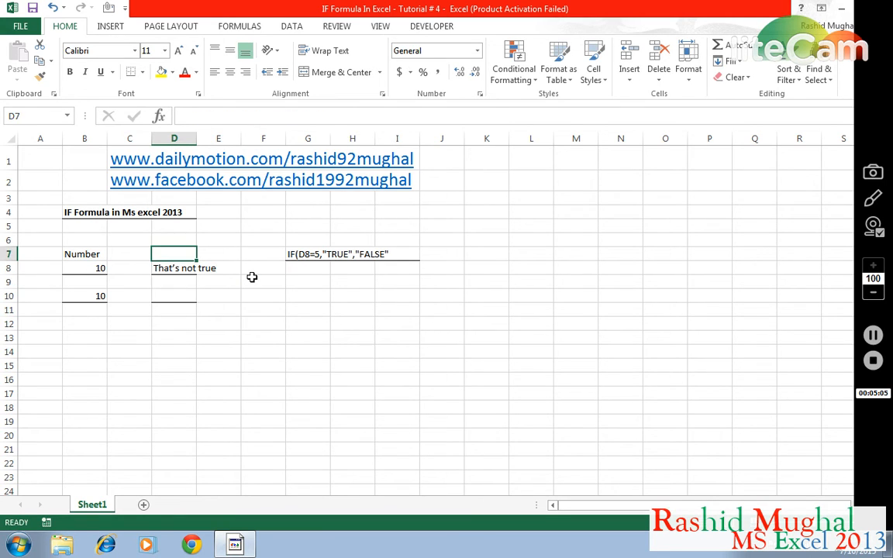
key(Down)
key(Down)
key(Down)
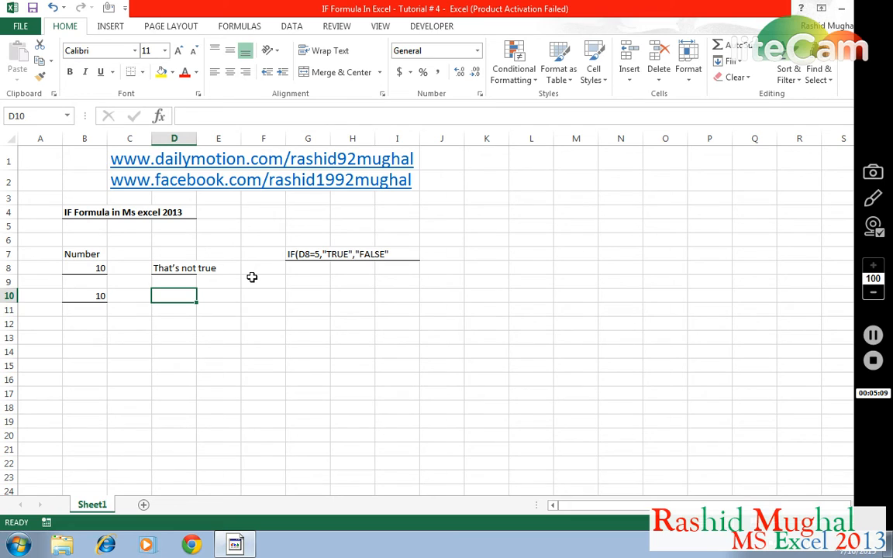
key(Up)
key(Up)
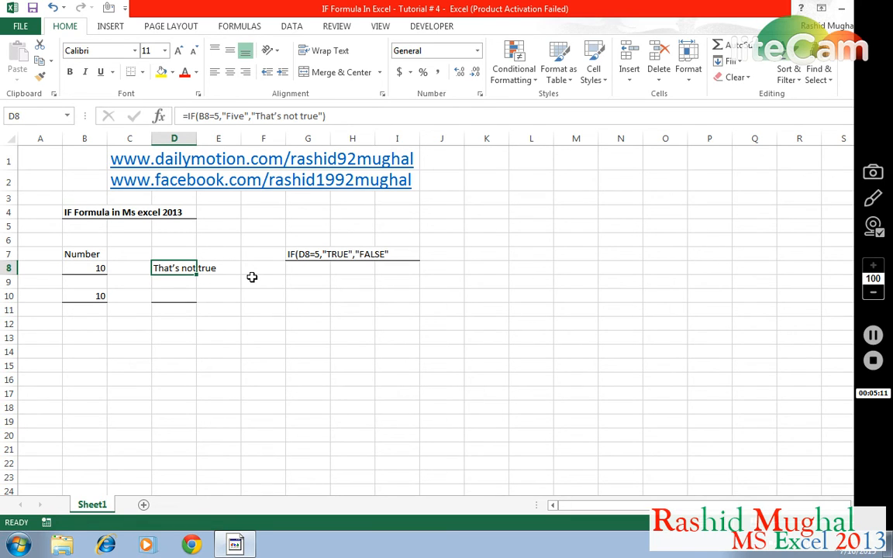
key(F2)
key(Return)
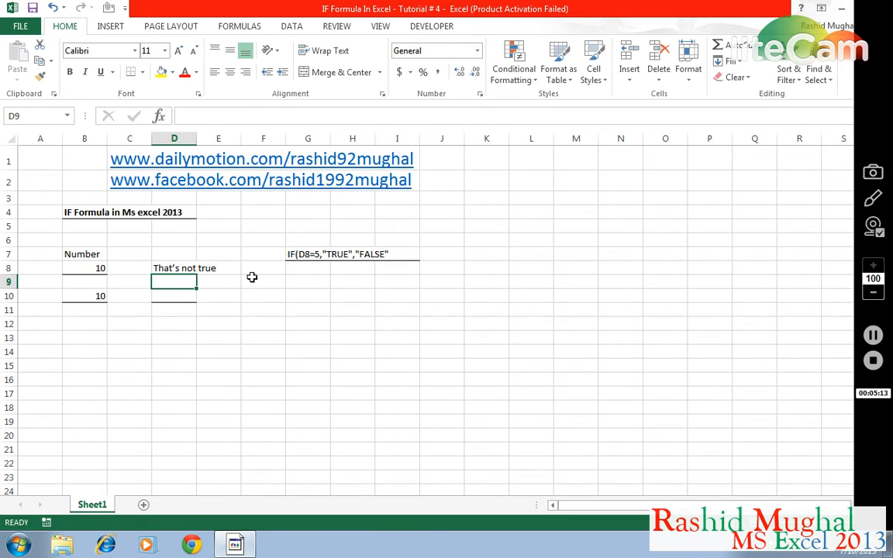
Step: Start an IF formula in cell D10 with the logical test B10=10
key(Down)
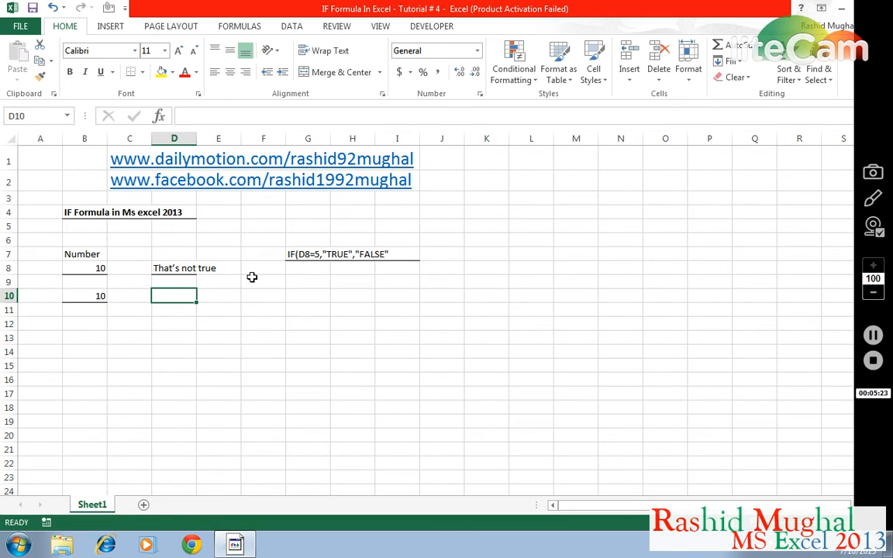
text(=)
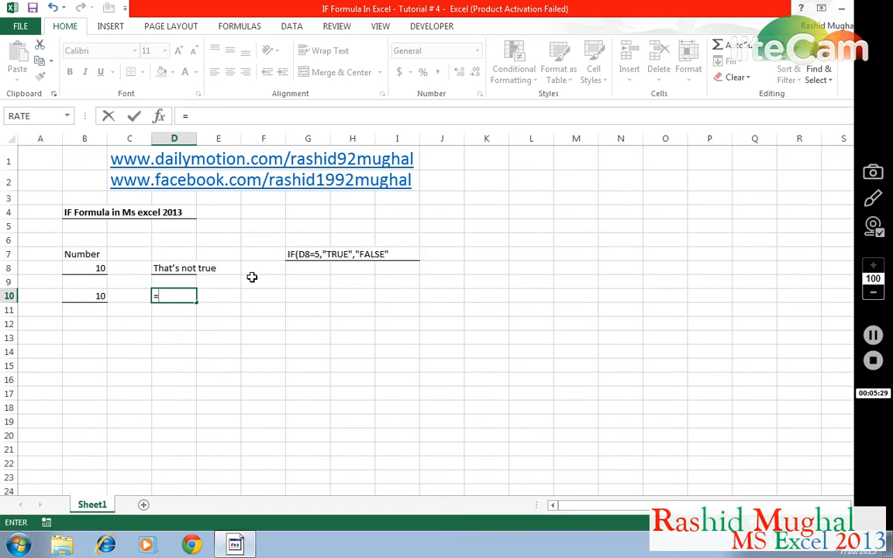
text(if)
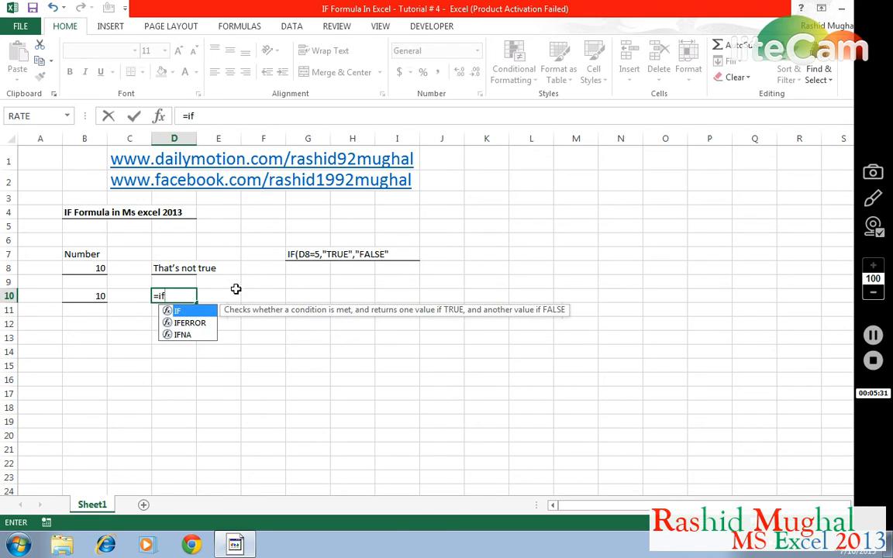
double_click(186, 312)
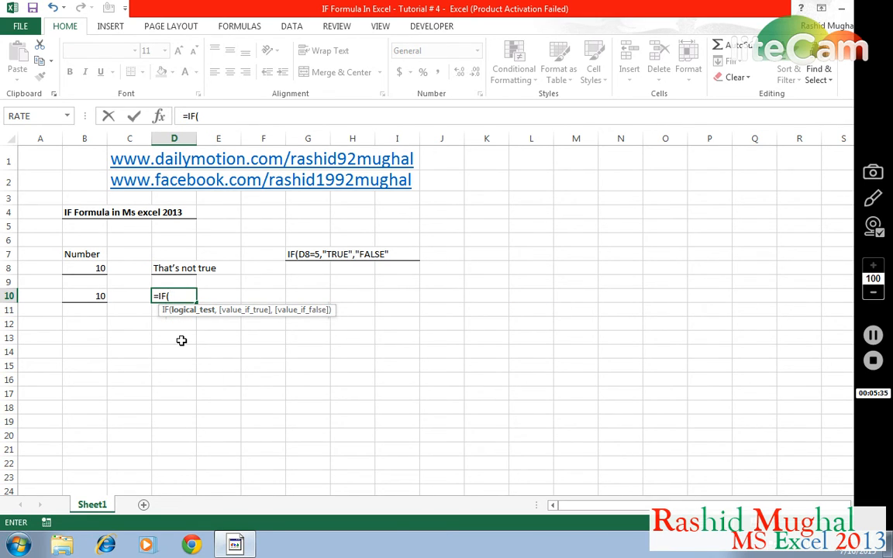
click(85, 296)
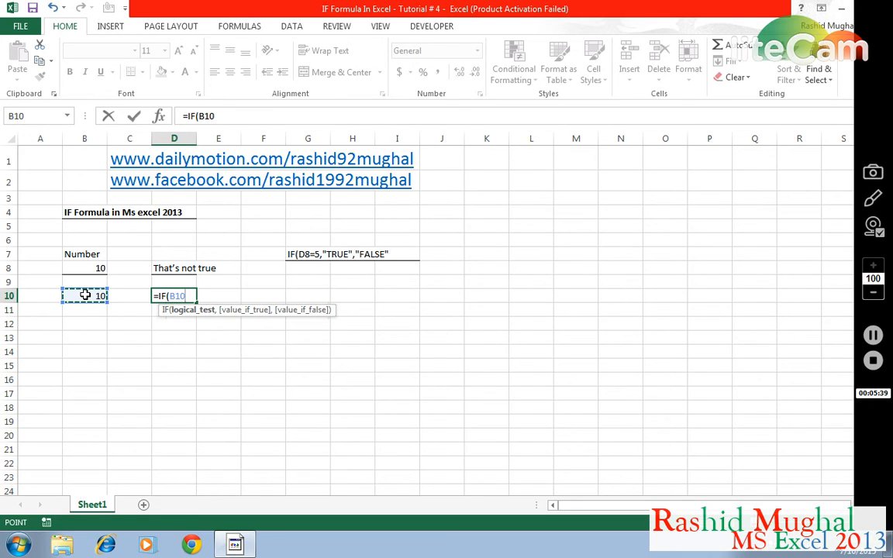
text(=)
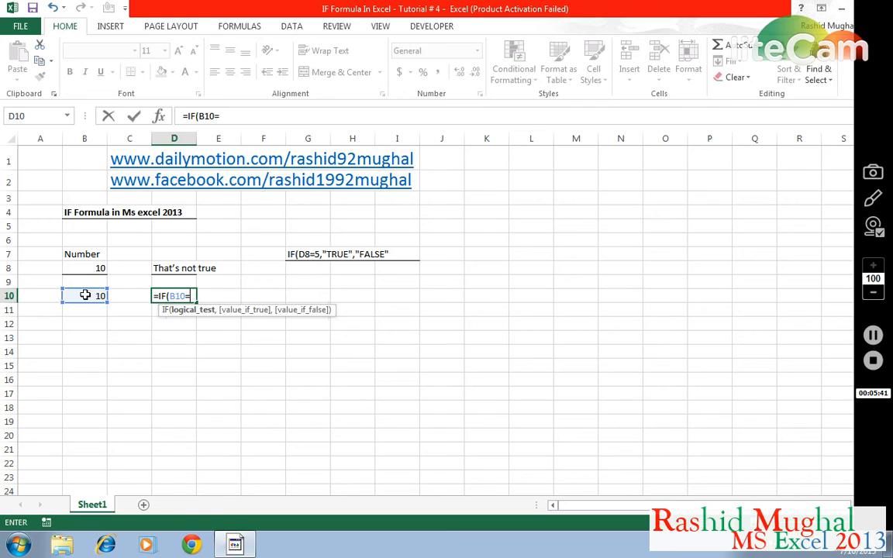
text(10,)
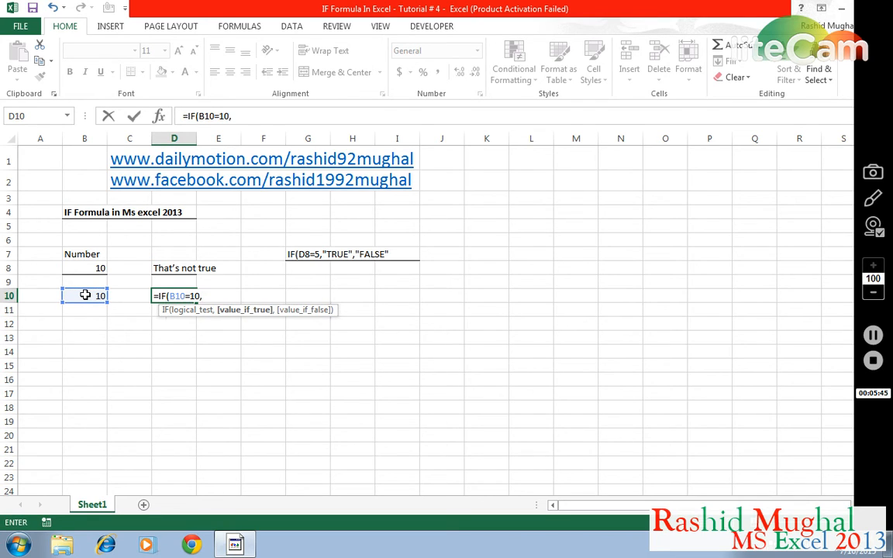
Step: Enter "TEN" as the value-if-true argument of the IF formula in D10
text("")
key(F2)
key(Left)
text(ten)
key(BackSpace)
key(BackSpace)
key(BackSpace)
text(TEN)
text(,)
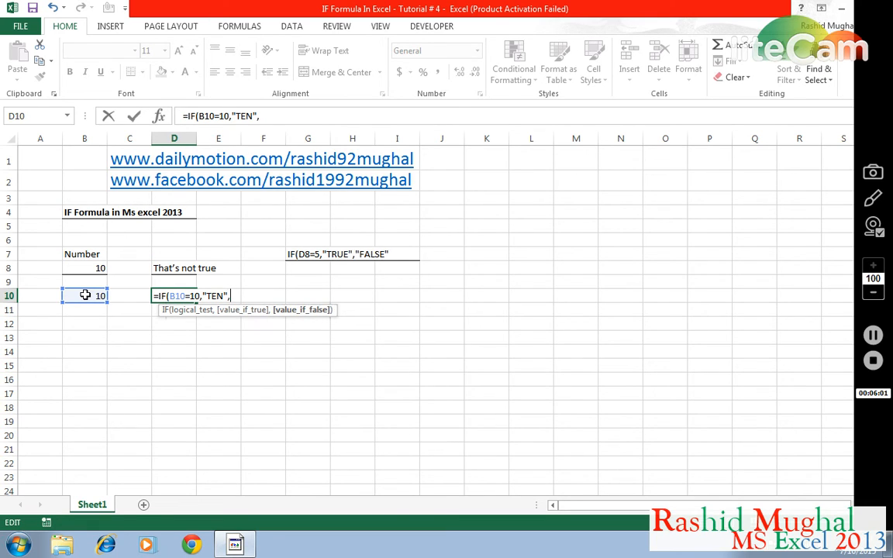
Step: Nest a second IF as the value-if-false argument in D10, with the logical test B10=8
text(IF)
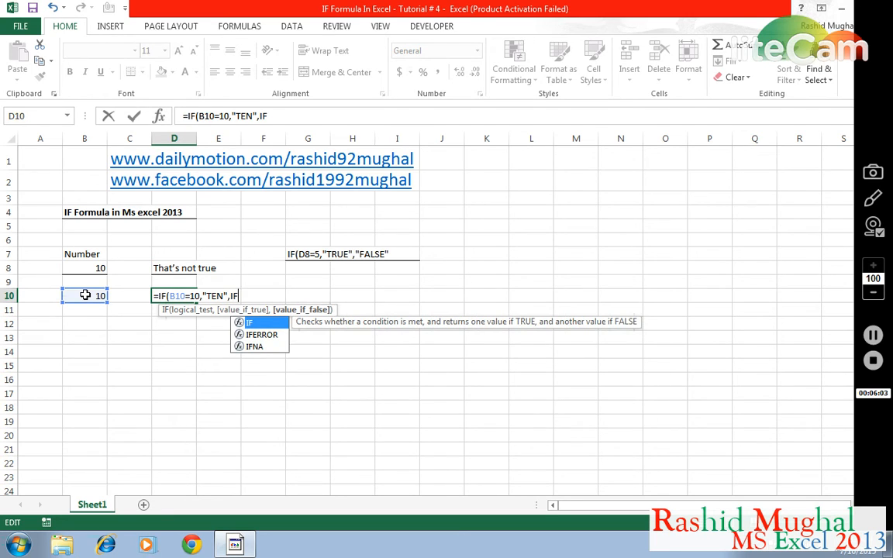
double_click(245, 326)
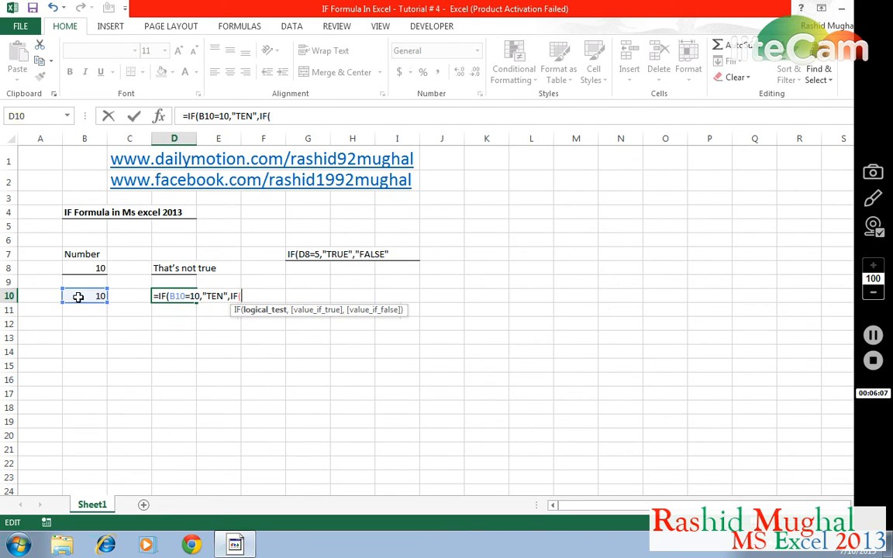
click(84, 296)
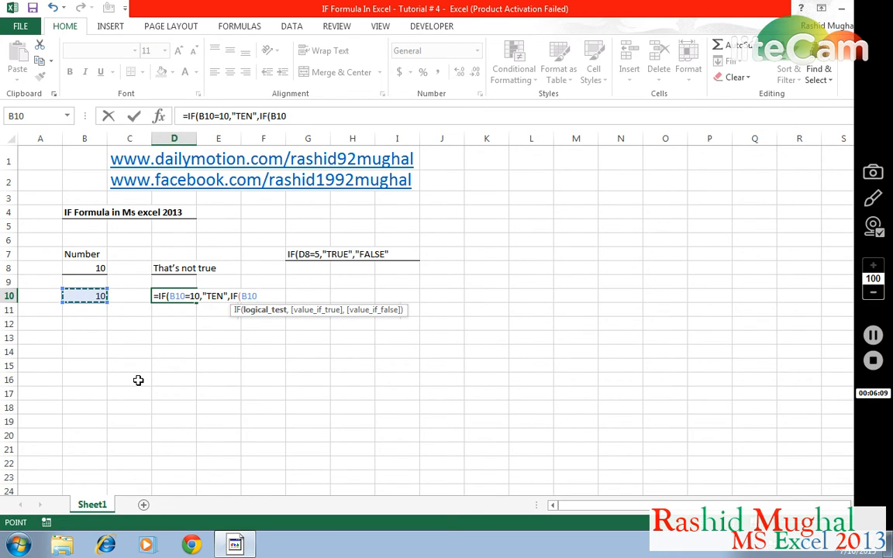
text(=8,)
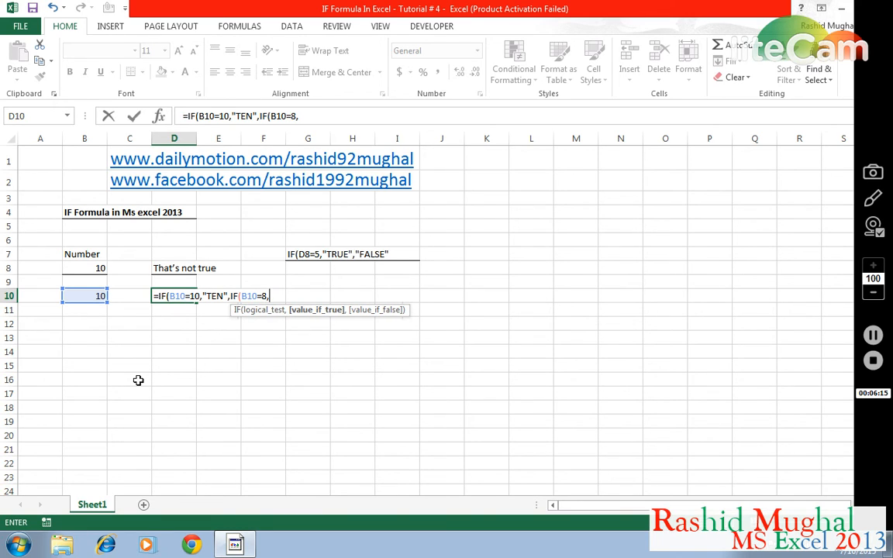
Step: Enter "EIGHT" as the value-if-true argument of the nested IF in D10
text("")
key(F2)
key(Left)
text(EIGH)
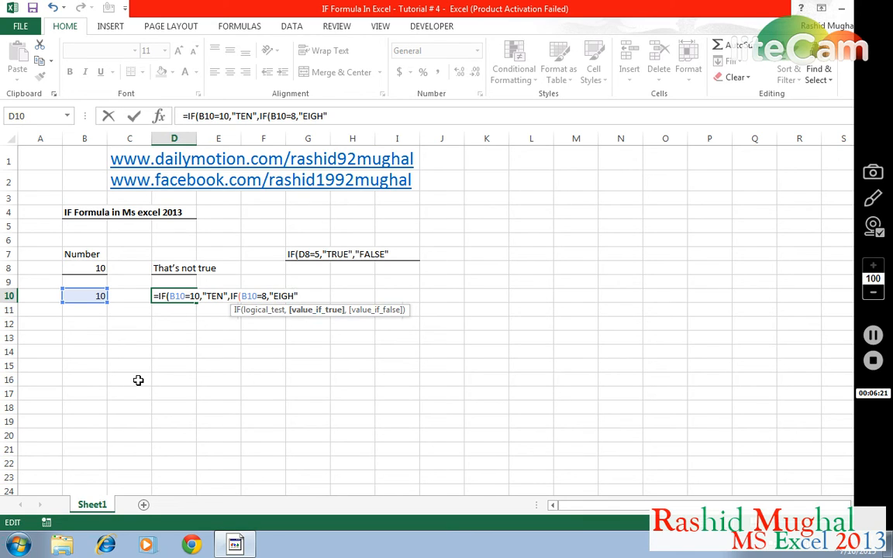
text(T)
text(,)
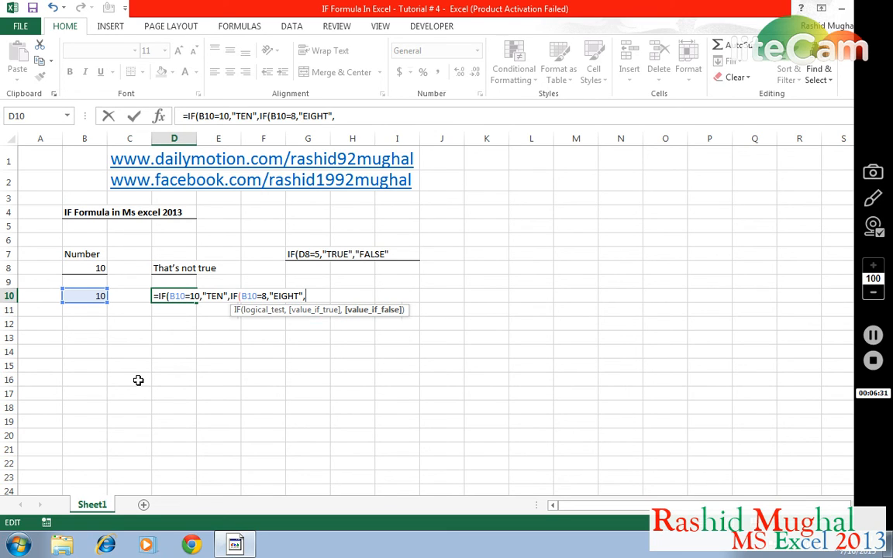
Step: Finish the D10 formula with empty text "" as the nested value-if-false argument, accepting the proposed closing-parentheses correction
text("")
key(Return)
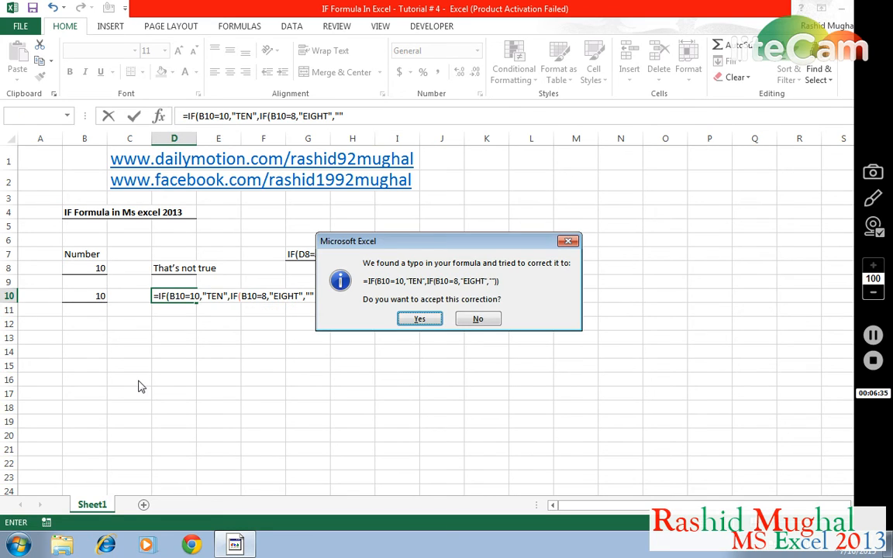
click(419, 318)
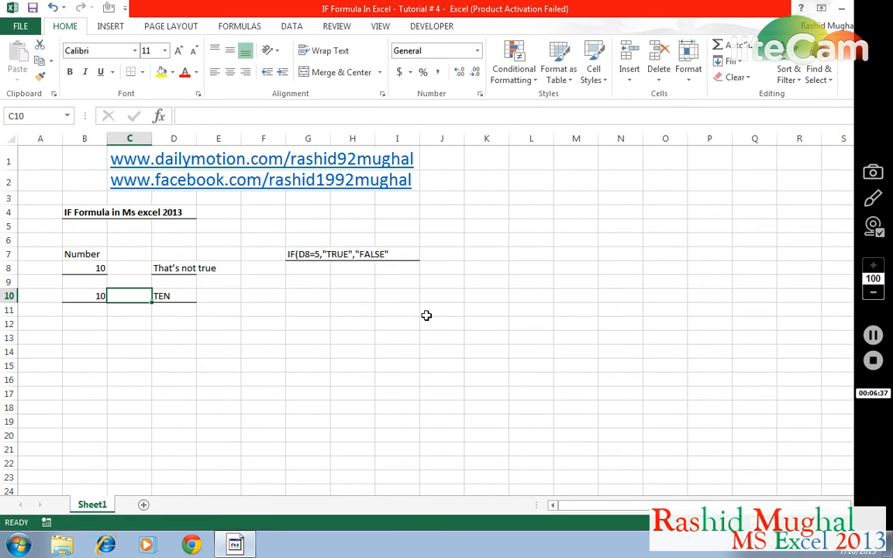
click(322, 310)
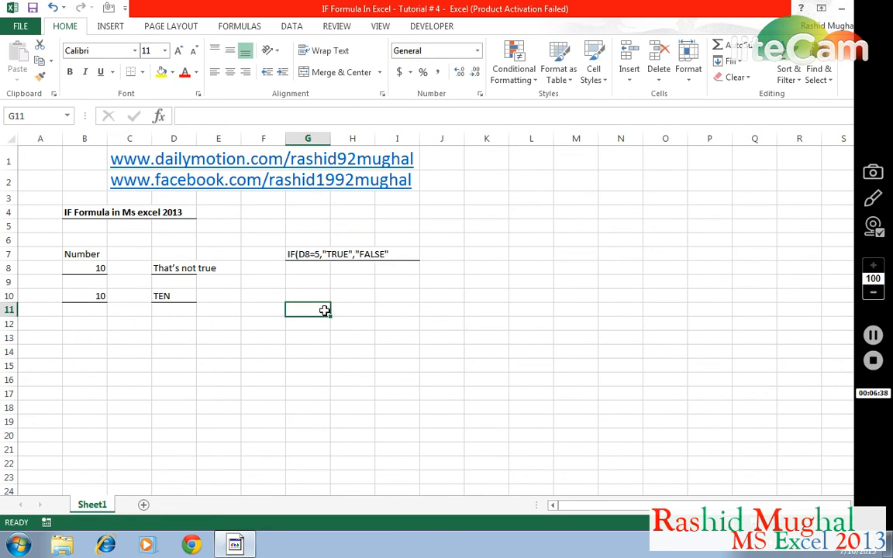
Step: Fill the nested IF's empty value-if-false text in D10 with "THAT'S NOT TRUE"
click(186, 296)
key(F2)
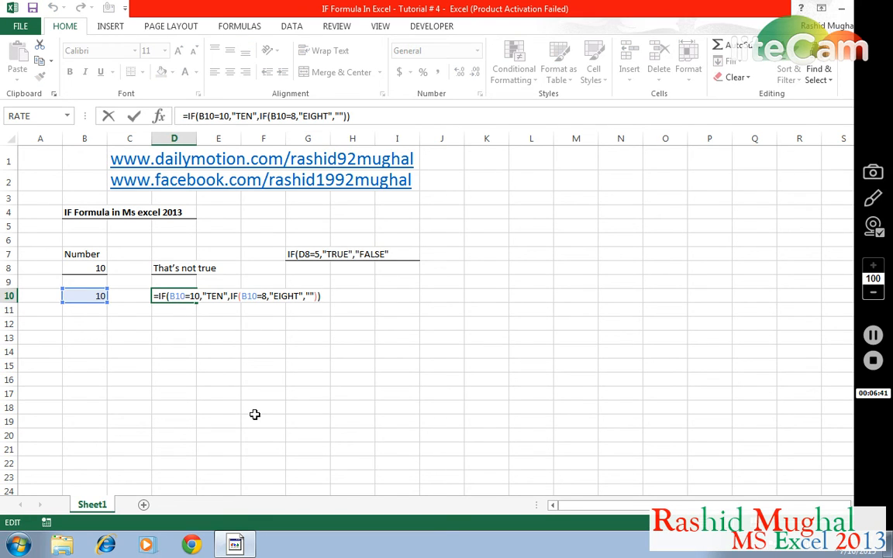
key(Left)
key(Left)
key(Left)
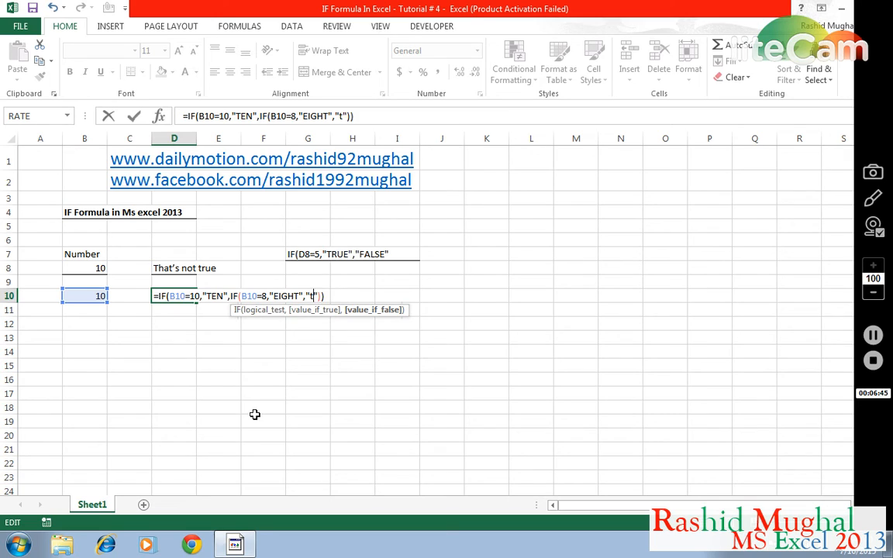
text(THAT'S NOT TRUE)
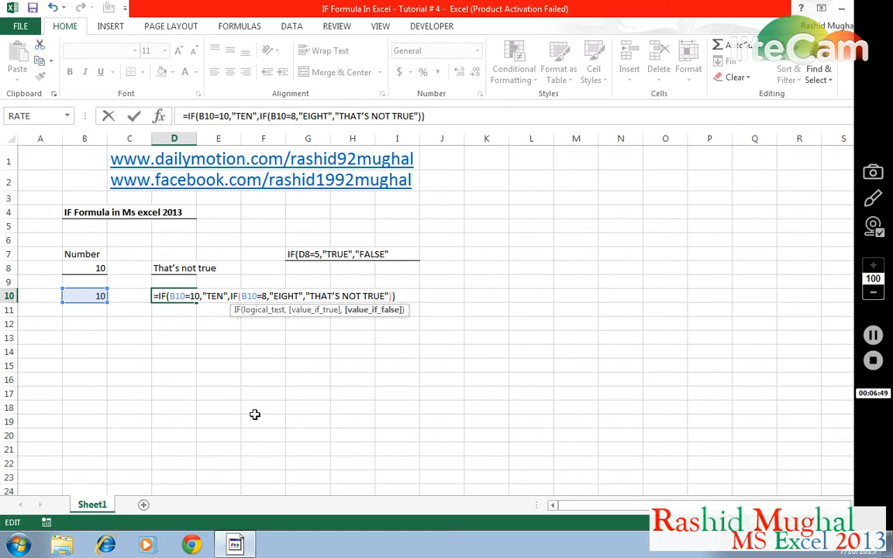
key(Return)
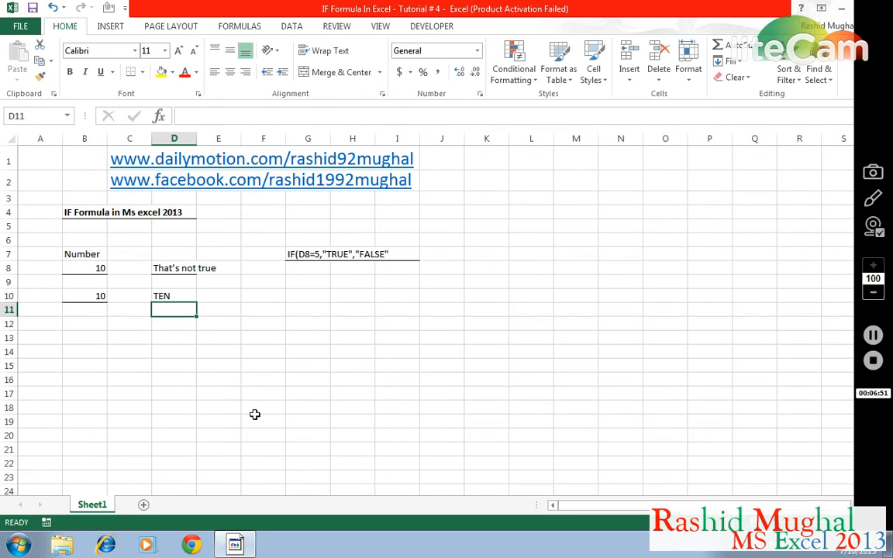
Step: Examine the arguments of the nested IF formula in D10 and its reference to B10
key(Up)
key(Left)
key(Left)
key(Right)
key(Right)
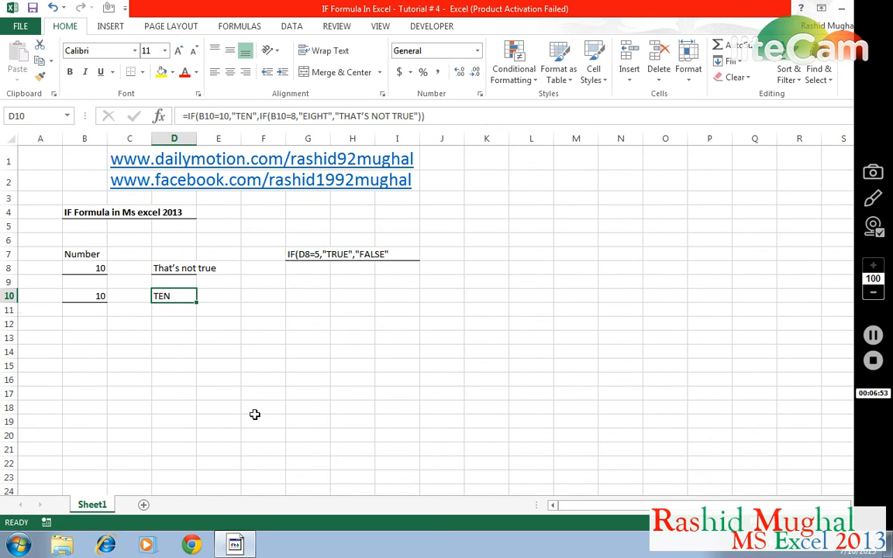
key(F2)
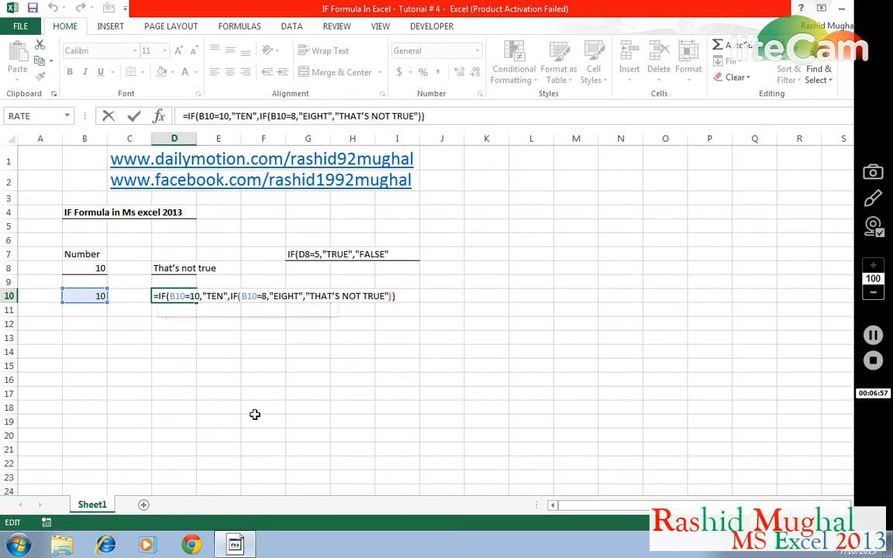
key(Left)
key(Left)
key(Left)
key(Left)
key(Left)
key(Left)
key(Left)
key(Left)
key(Left)
key(Left)
key(Left)
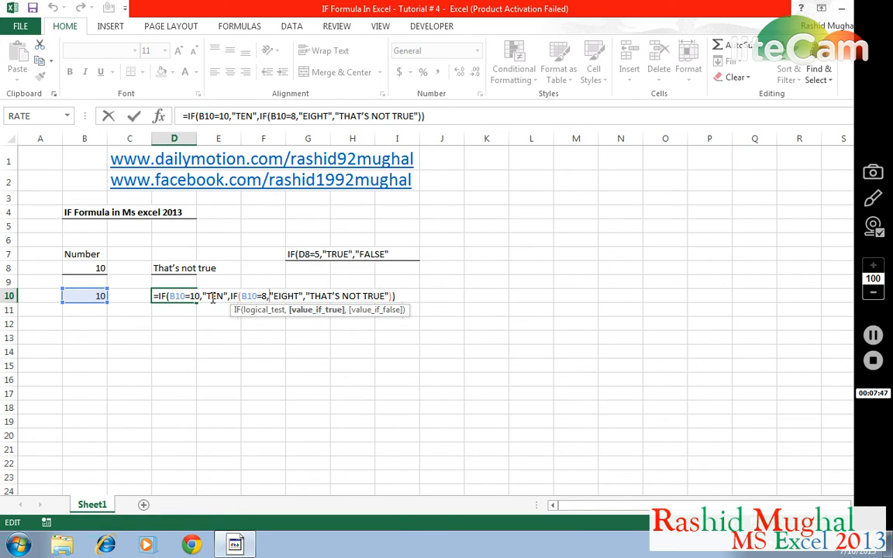
key(Return)
Step: Change the number in cell B10 to 8 and check the nested IF result in D10
key(Up)
key(Left)
key(Left)
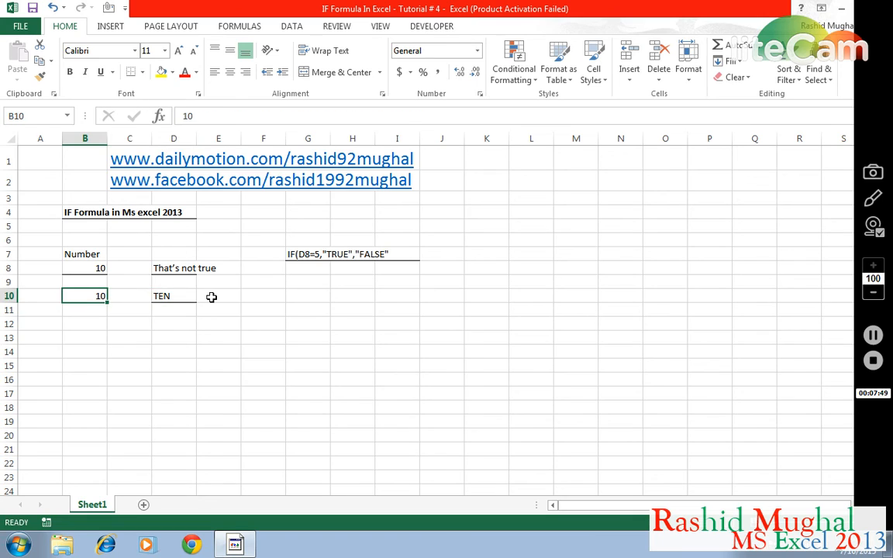
text(8)
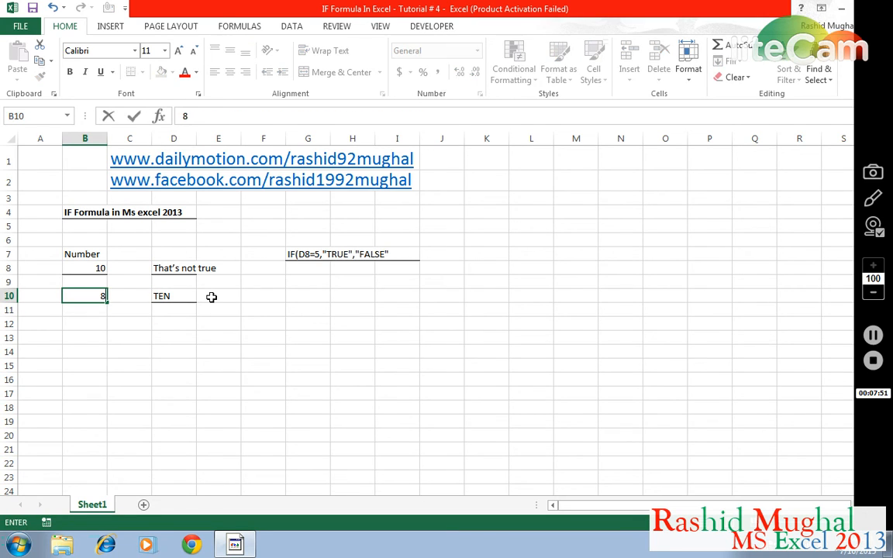
key(ctrl+Return)
key(Right)
key(Right)
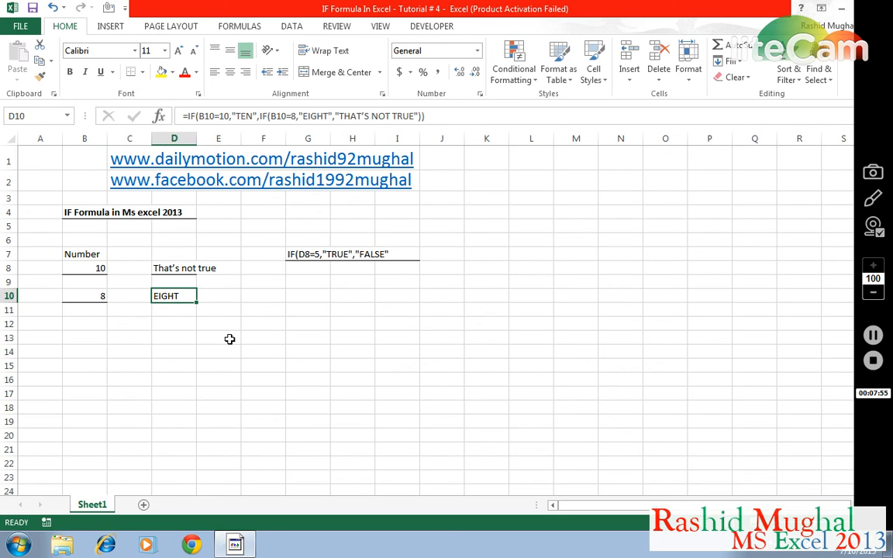
Step: Review how the nested IF formula in D10 evaluates the number 8 through its second logical test
key(F2)
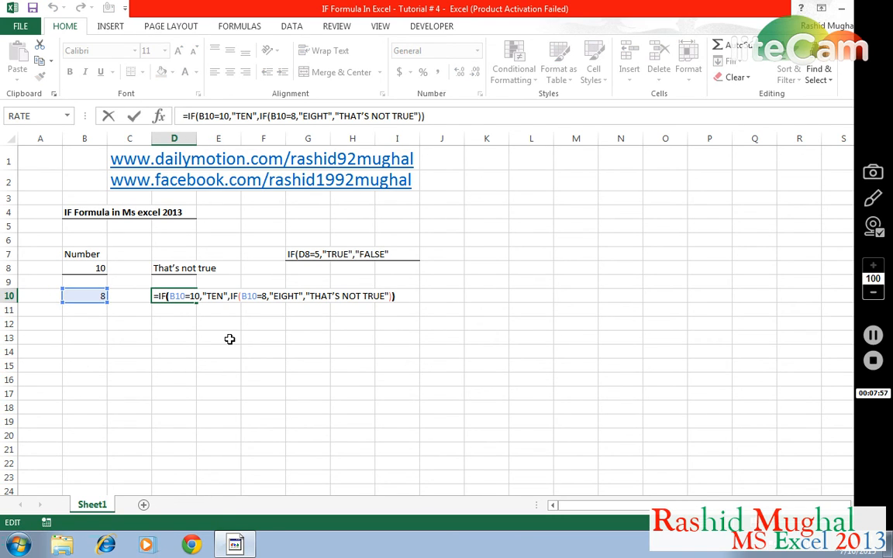
key(Left)
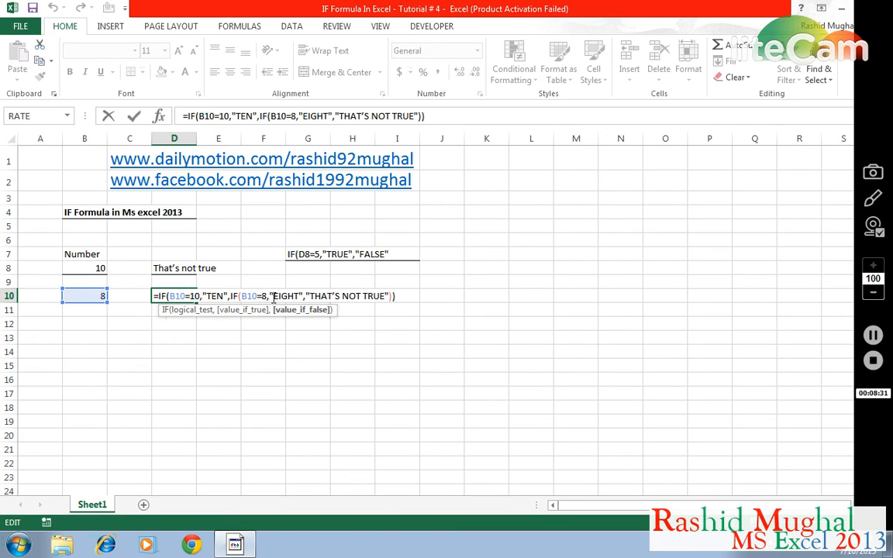
key(Return)
Step: Change the number in cell B10 to 100 and check the nested IF result in D10
key(Up)
key(Left)
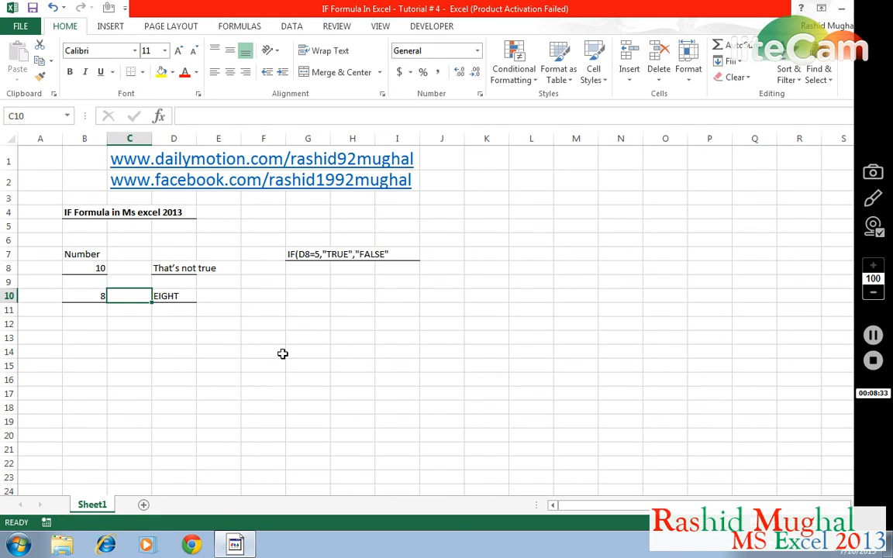
key(Left)
text(100)
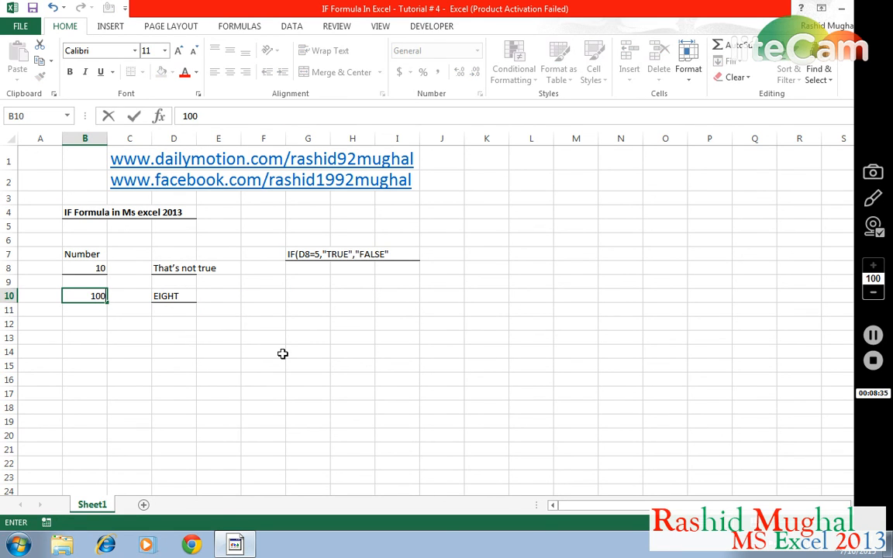
key(Return)
key(Up)
key(Right)
key(Right)
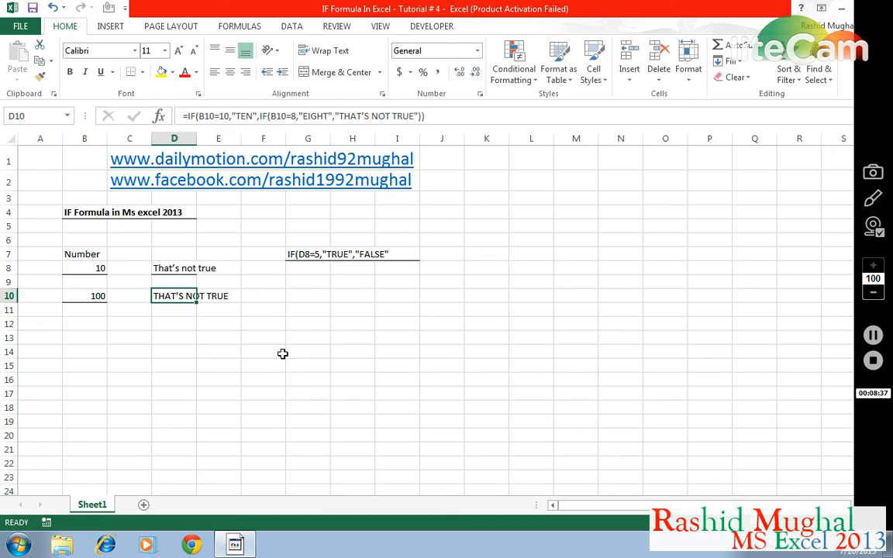
Step: Examine the nested IF's value-if-false argument in D10 for a number that is neither 10 nor 8, leaving the formula as it is
key(F2)
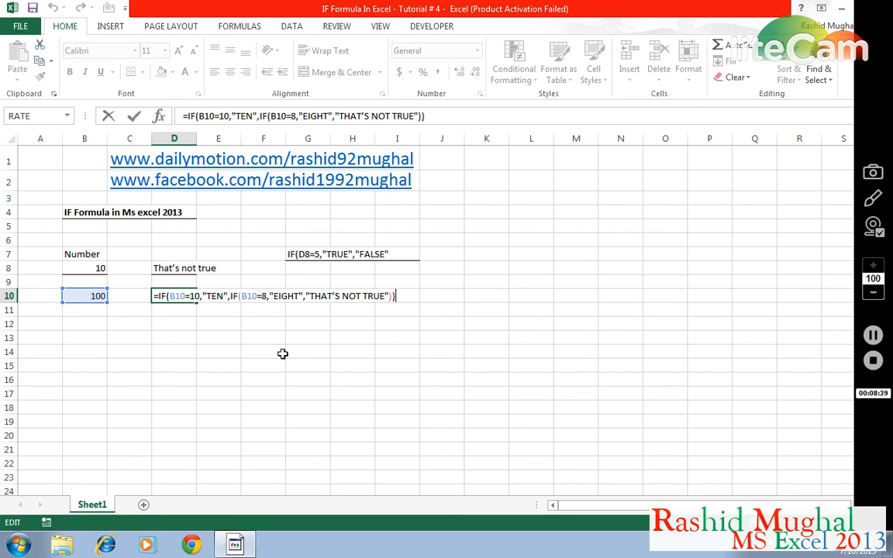
key(Left)
key(Left)
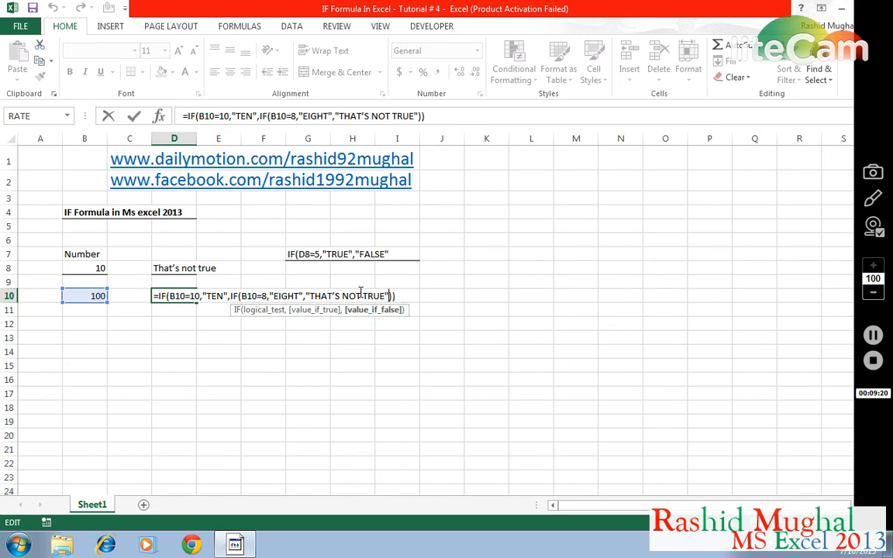
key(Return)
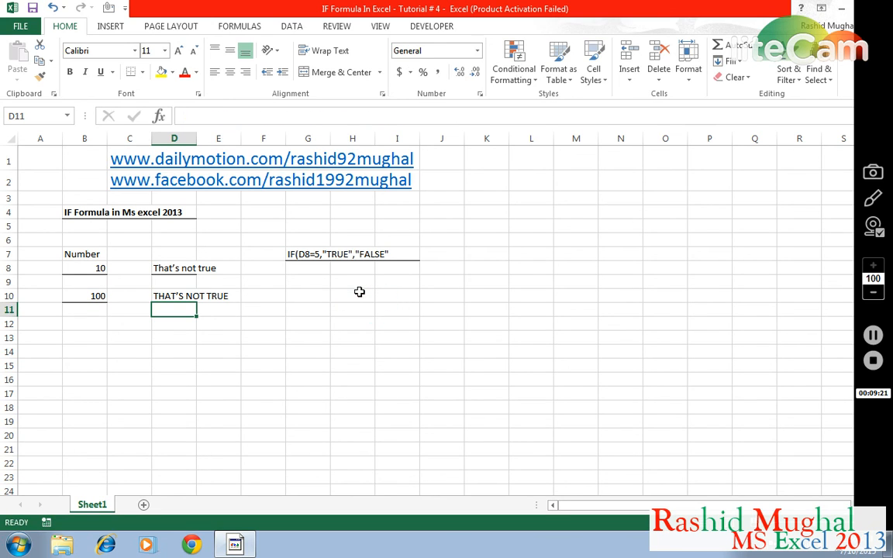
click(183, 296)
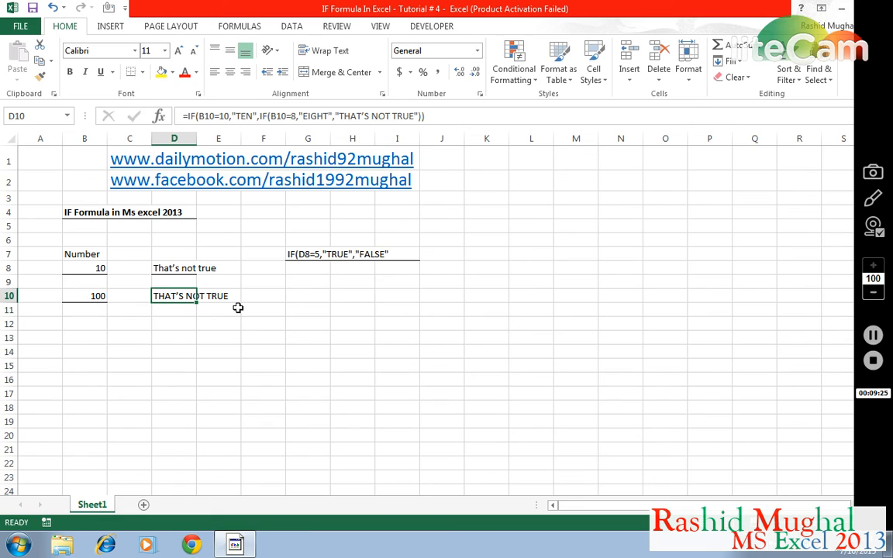